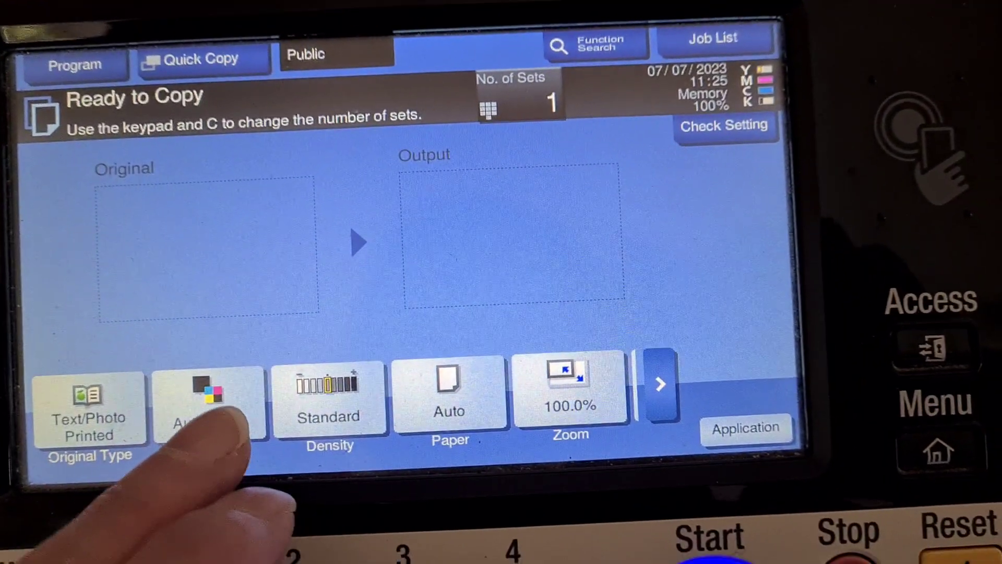
- Show the colour mode choices, with Auto Color still the current setting
left_click(202, 382)
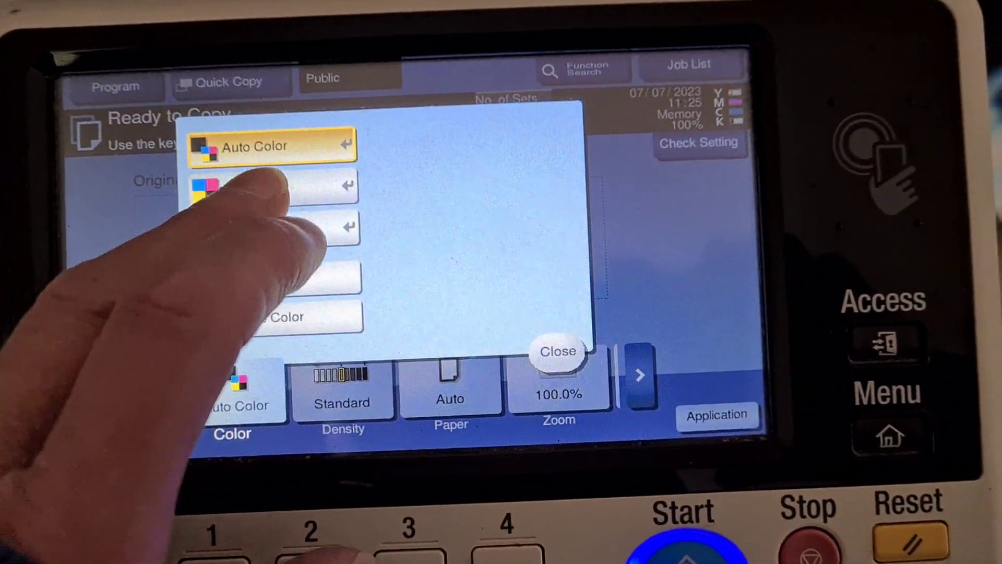
- Choose Full Color and set the original type to Dot Matrix Original
left_click(234, 165)
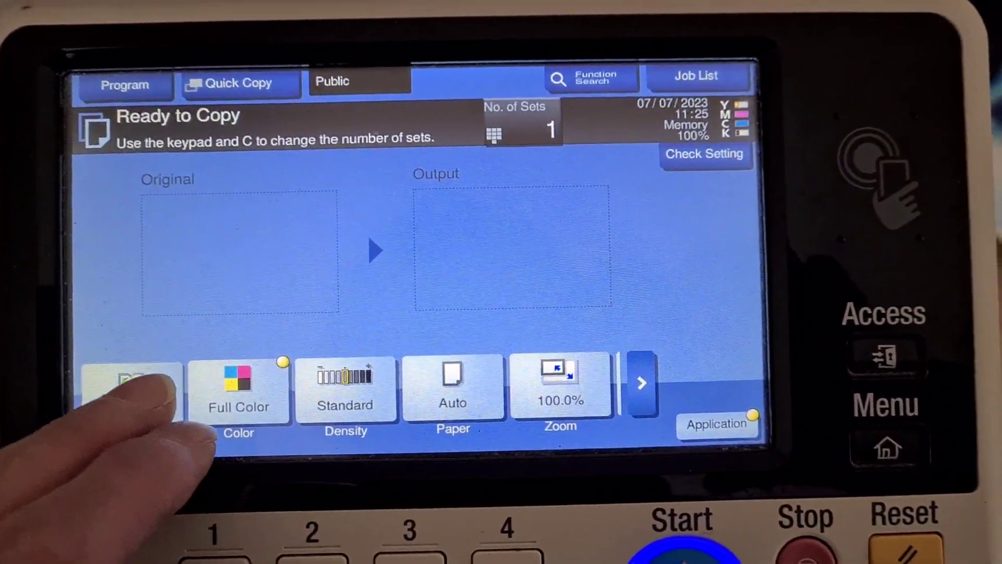
left_click(147, 400)
left_click(211, 289)
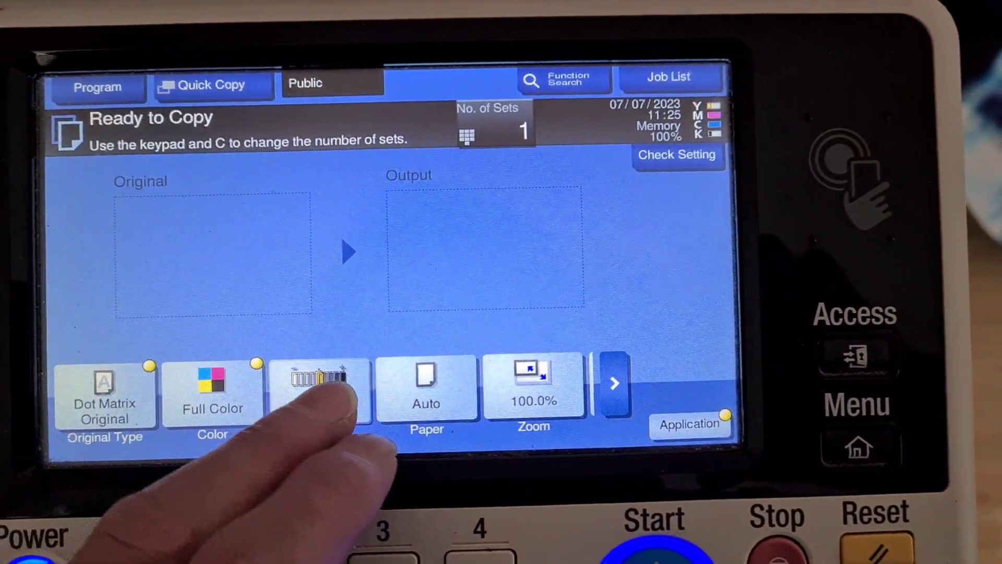
- Set the copy density to -3
left_click(368, 395)
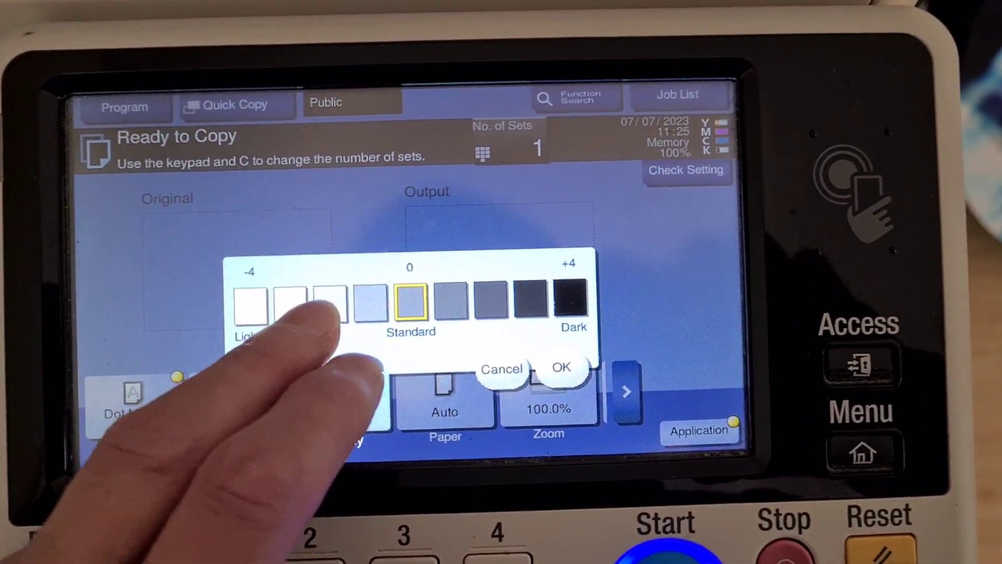
left_click(291, 303)
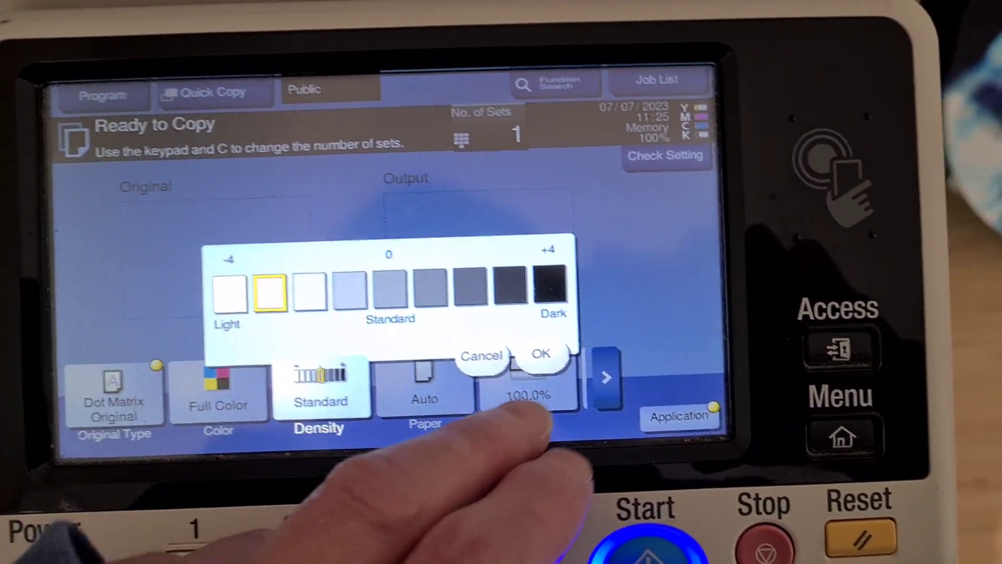
left_click(574, 361)
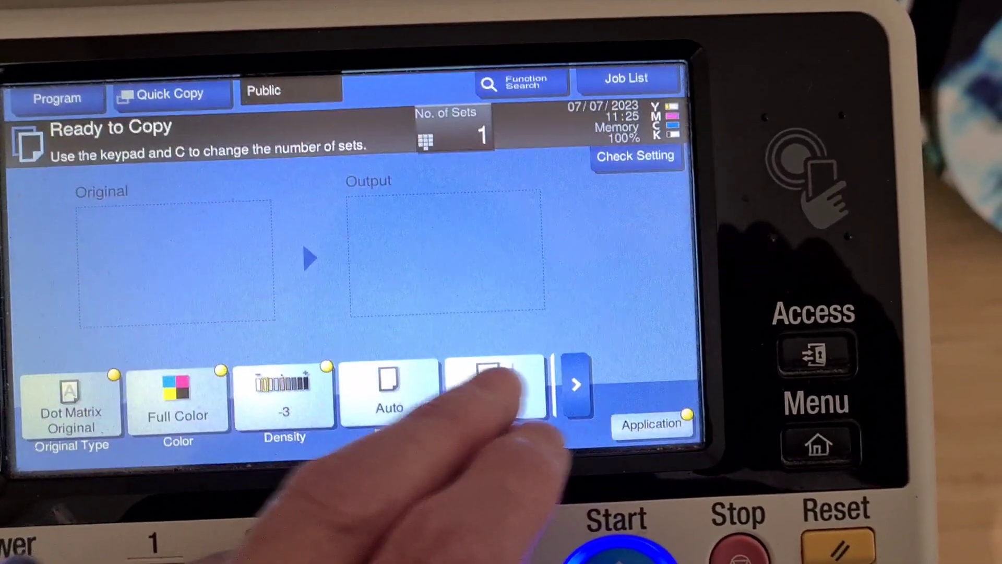
- Select A4 paper from tray 1
left_click(397, 395)
left_click(320, 187)
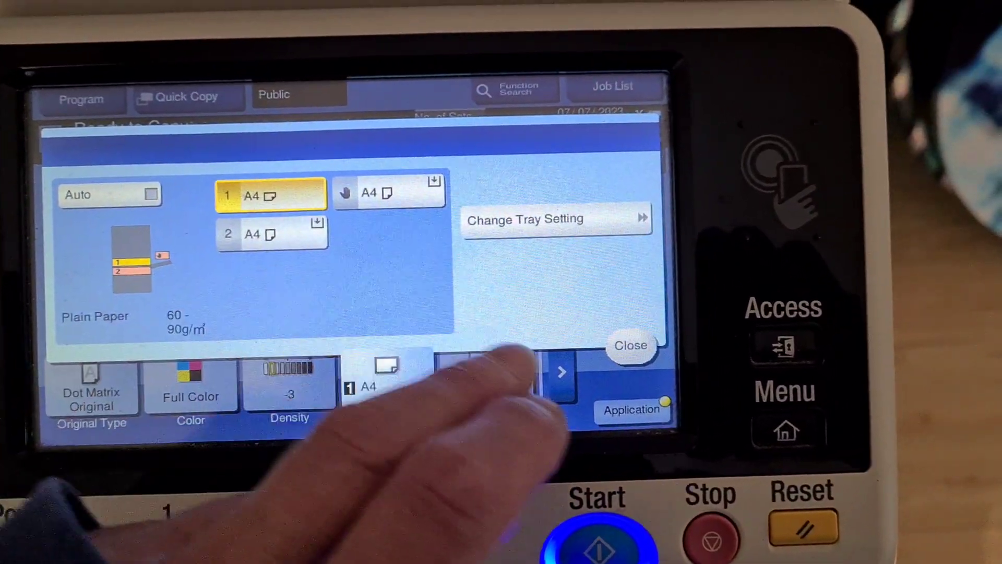
left_click(595, 337)
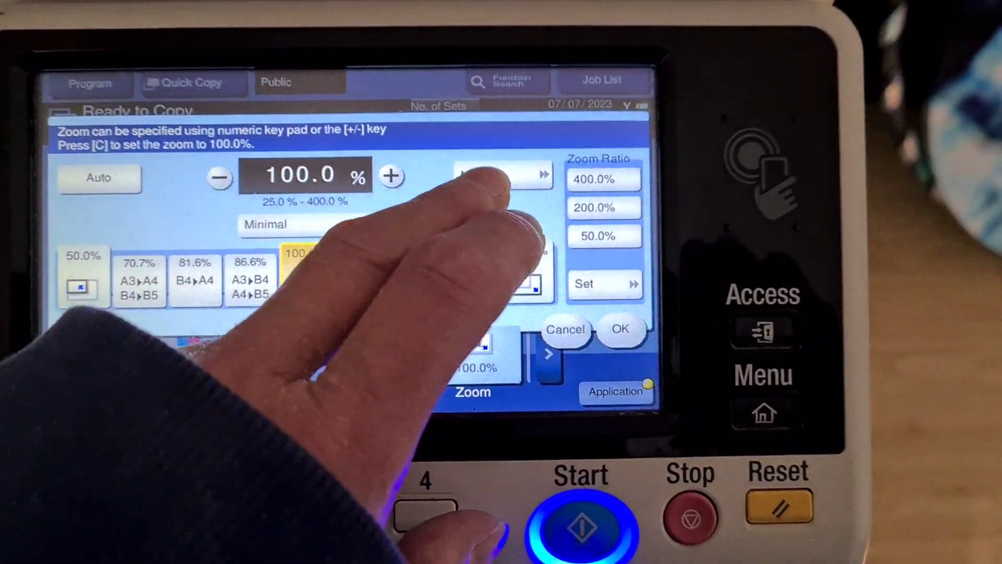
- Set a manual zoom of 300% horizontal by 340% vertical and confirm it
left_click(517, 169)
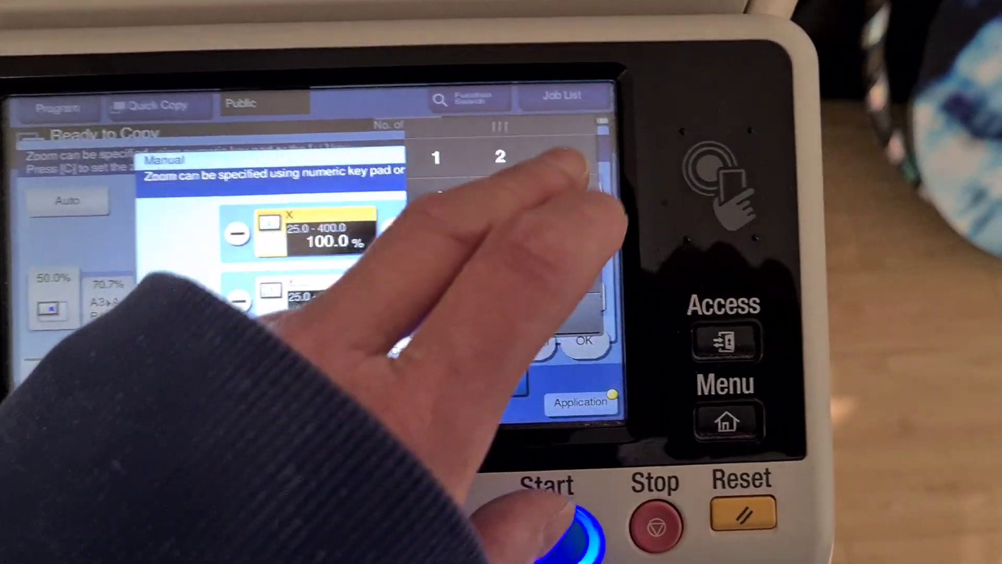
left_click(566, 159)
type("300")
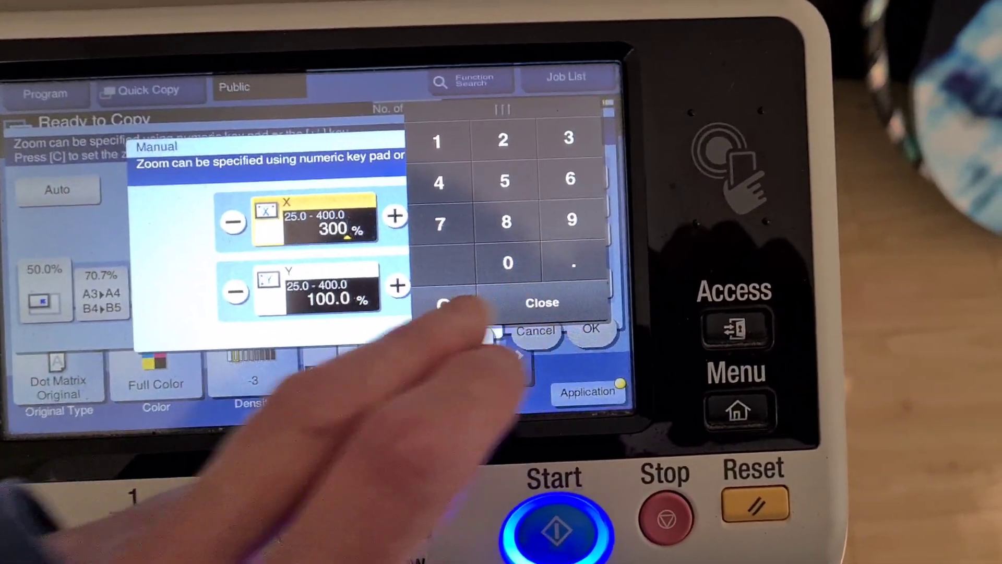
type("00")
left_click(329, 293)
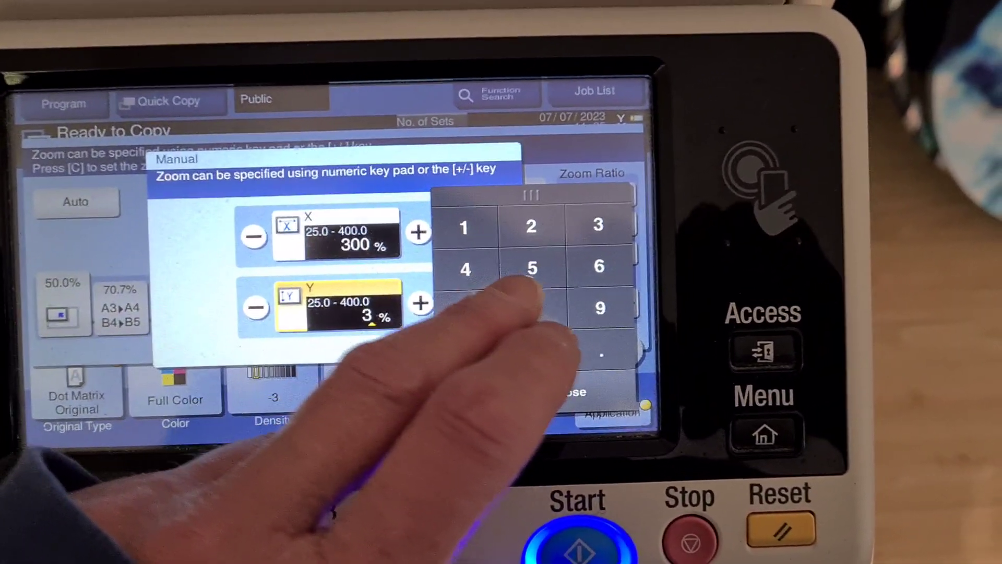
left_click(481, 264)
type("4")
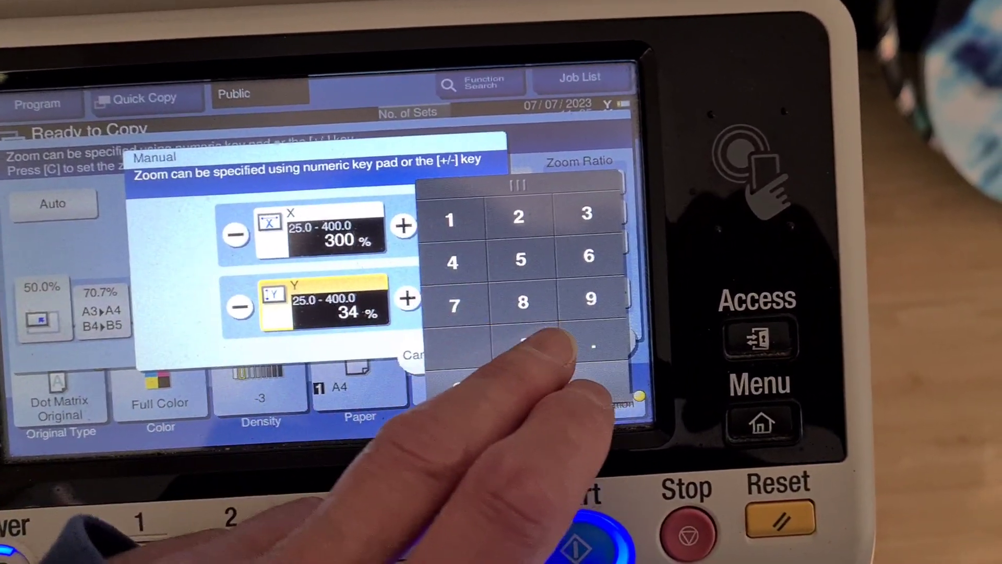
left_click(523, 344)
left_click(560, 388)
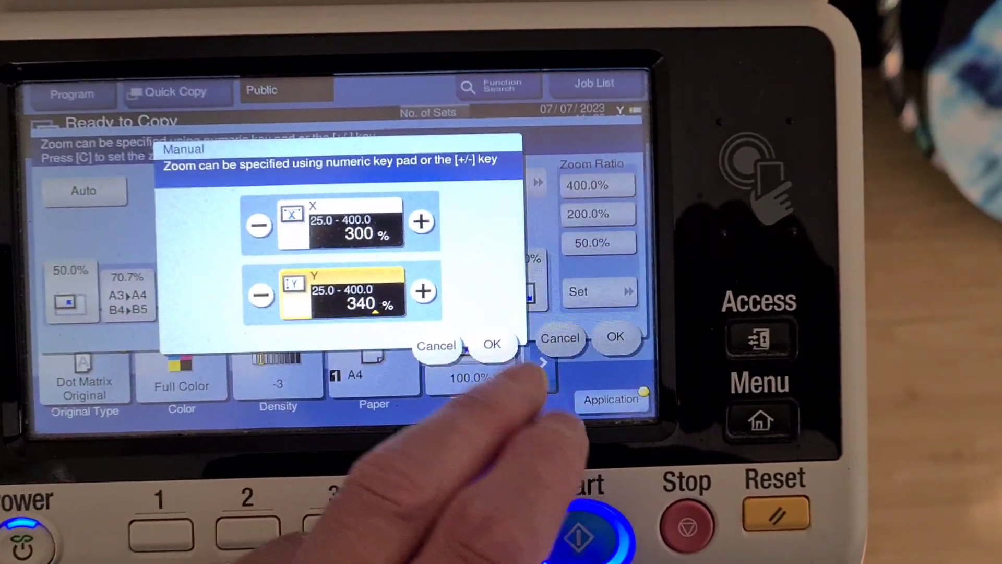
left_click(610, 335)
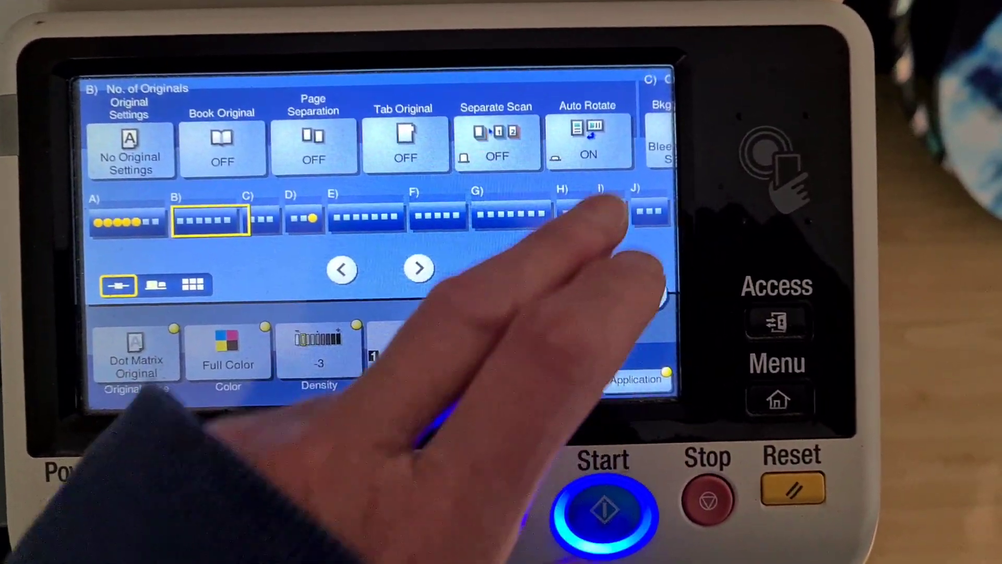
- Turn on Color Adjust and raise saturation to +3, leaving sharpness unchanged
left_click_drag(642, 227, 188, 223)
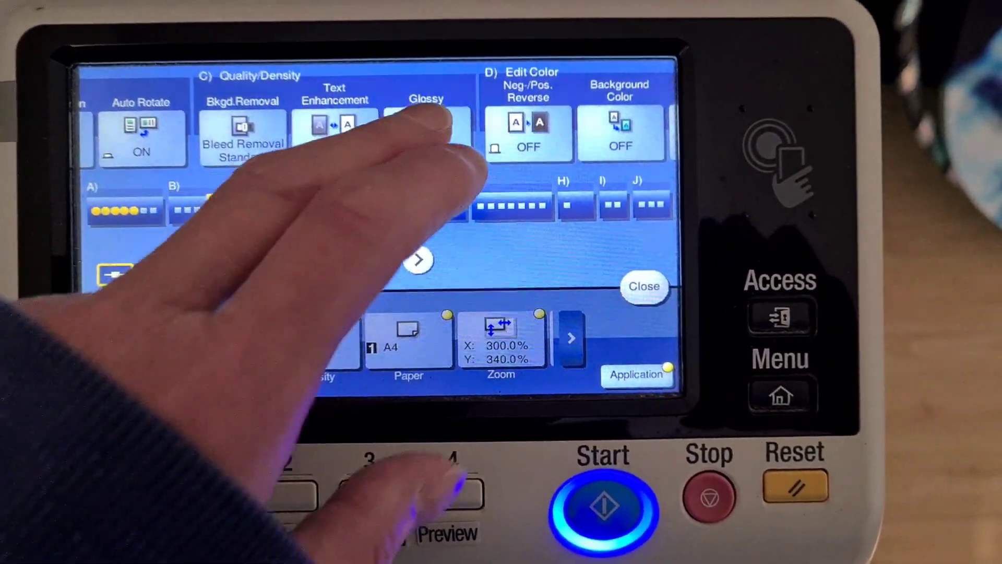
left_click_drag(431, 126, 137, 129)
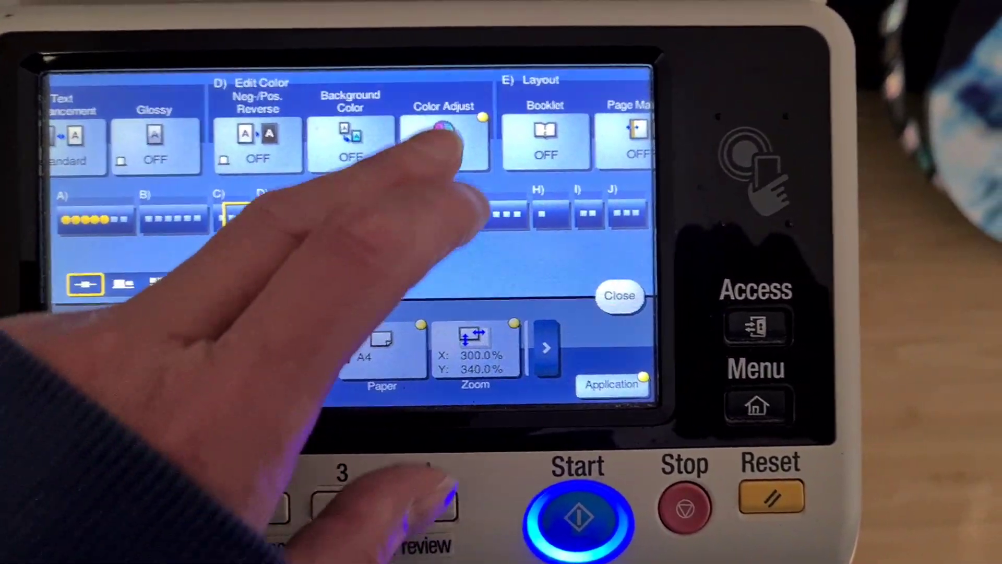
left_click(442, 141)
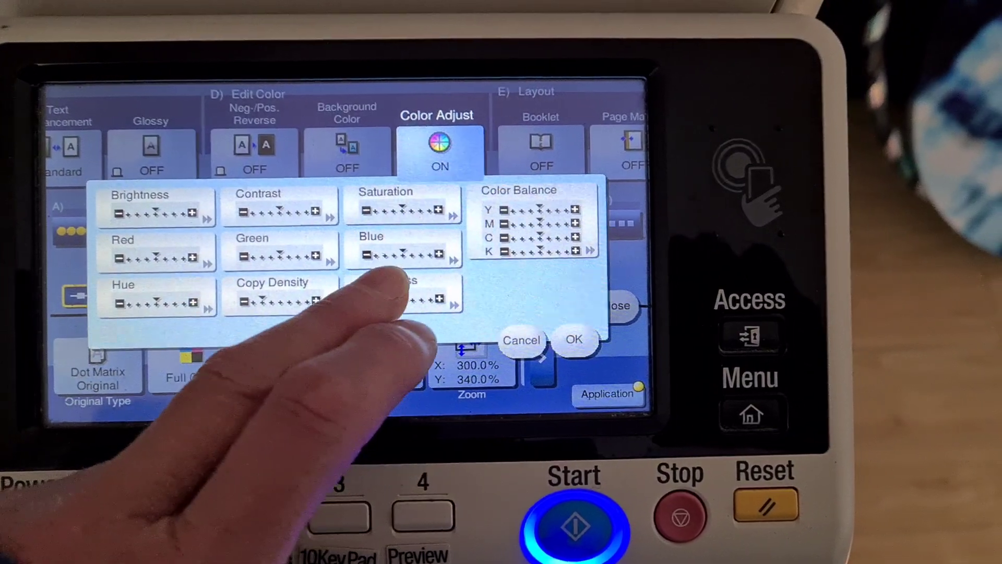
left_click(419, 282)
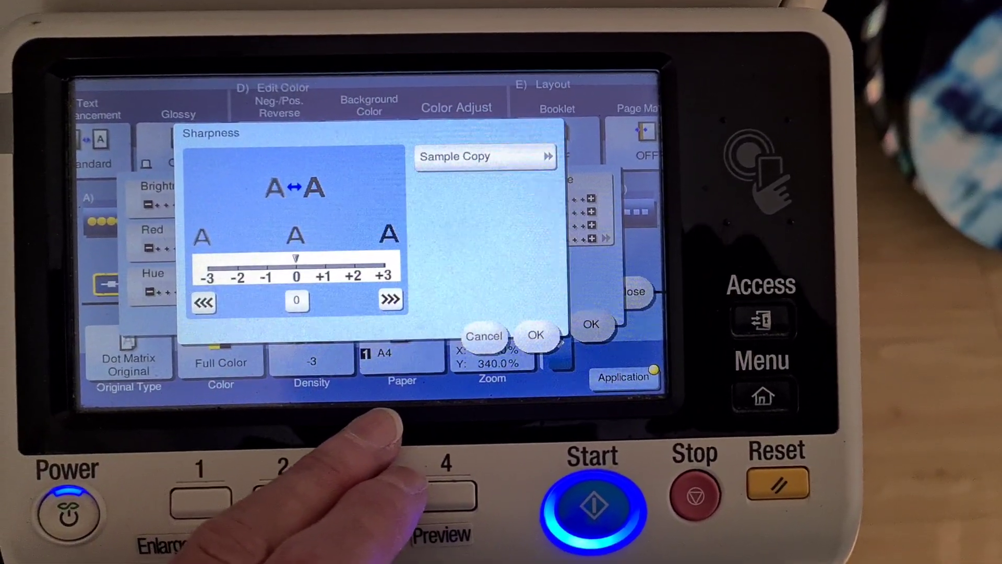
left_click(512, 324)
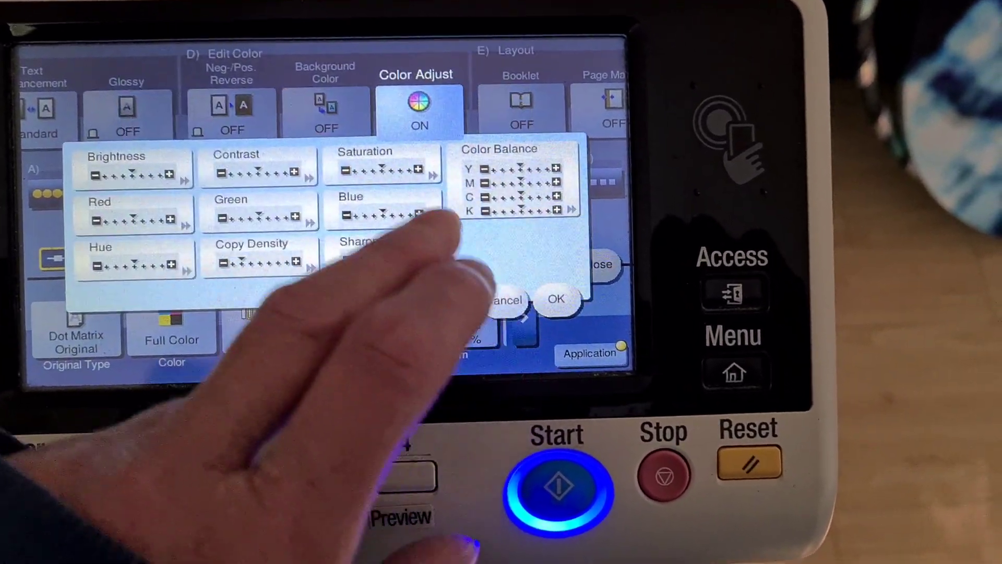
left_click(377, 172)
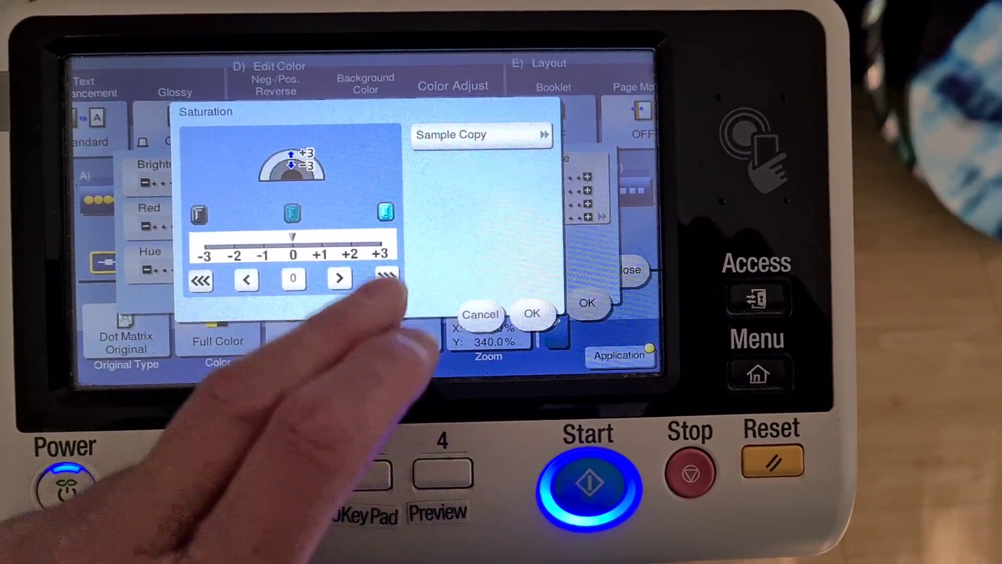
left_click(387, 276)
left_click(532, 314)
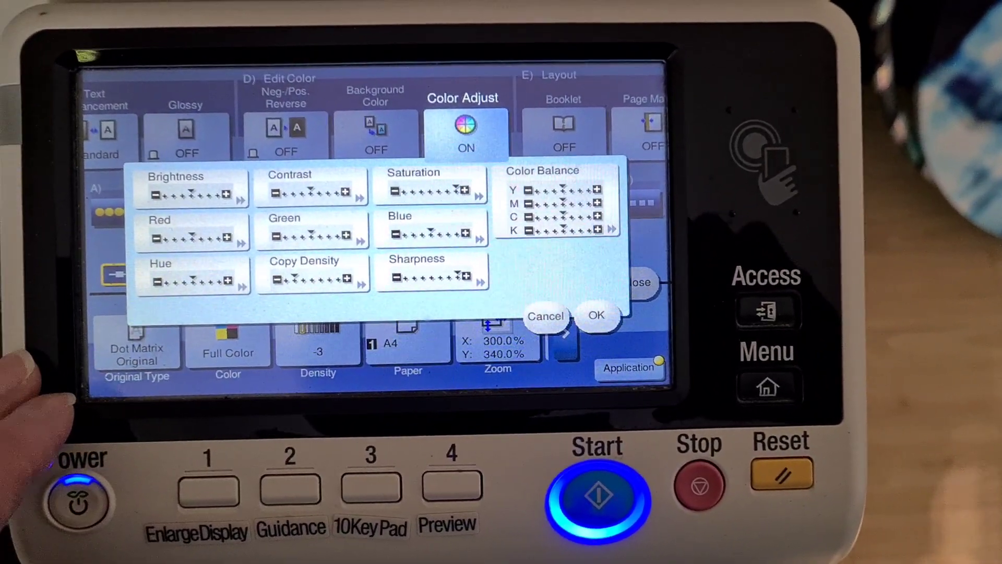
- Set the yellow, magenta, cyan and black colour balance each to +3
left_click(537, 216)
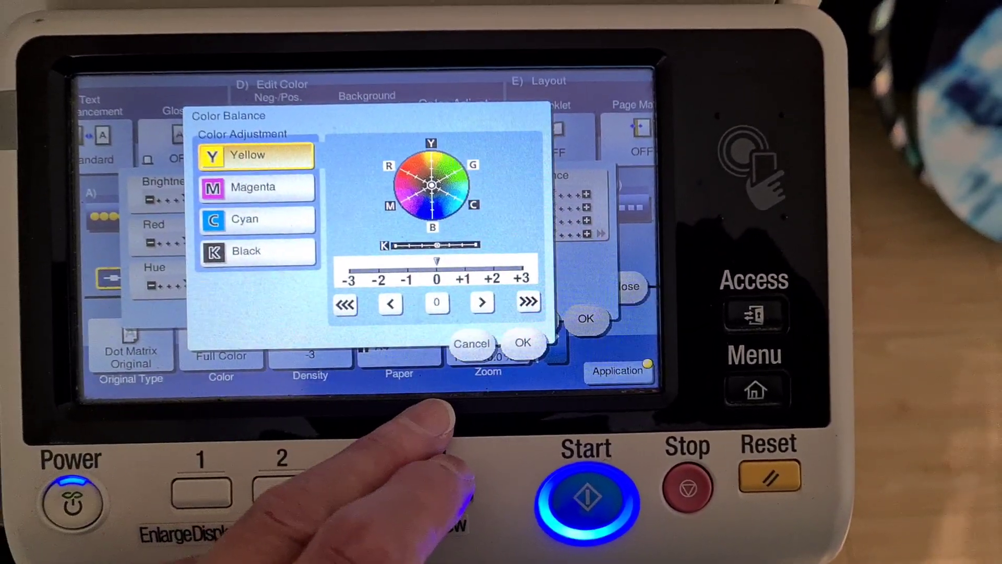
left_click(509, 274)
left_click(235, 179)
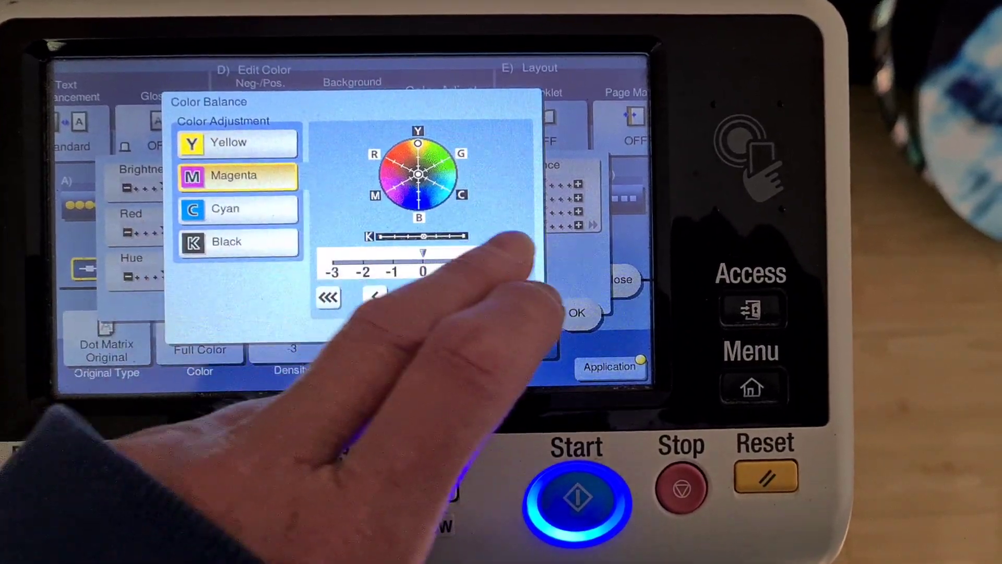
left_click(510, 274)
left_click(227, 212)
left_click(503, 273)
left_click(227, 244)
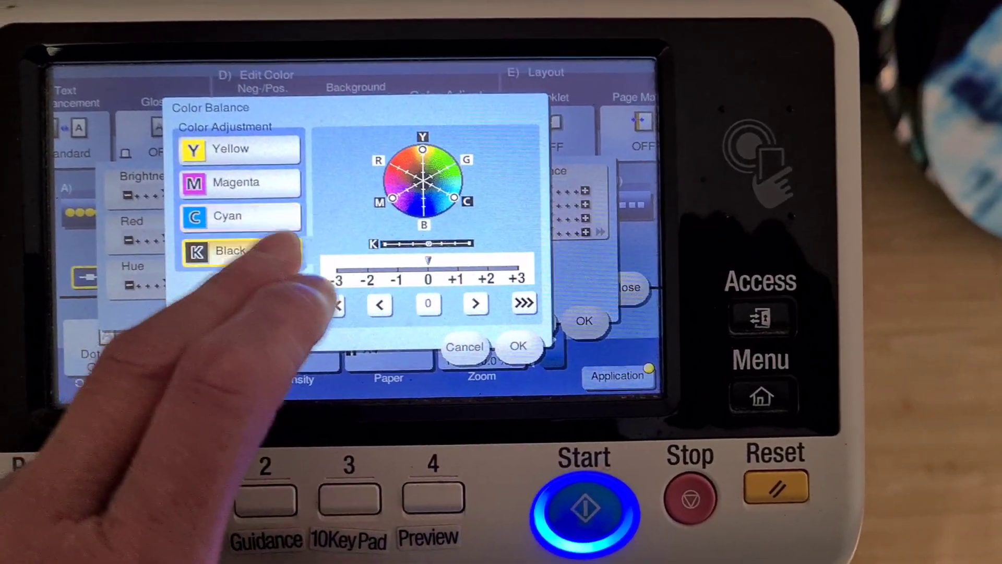
left_click(503, 274)
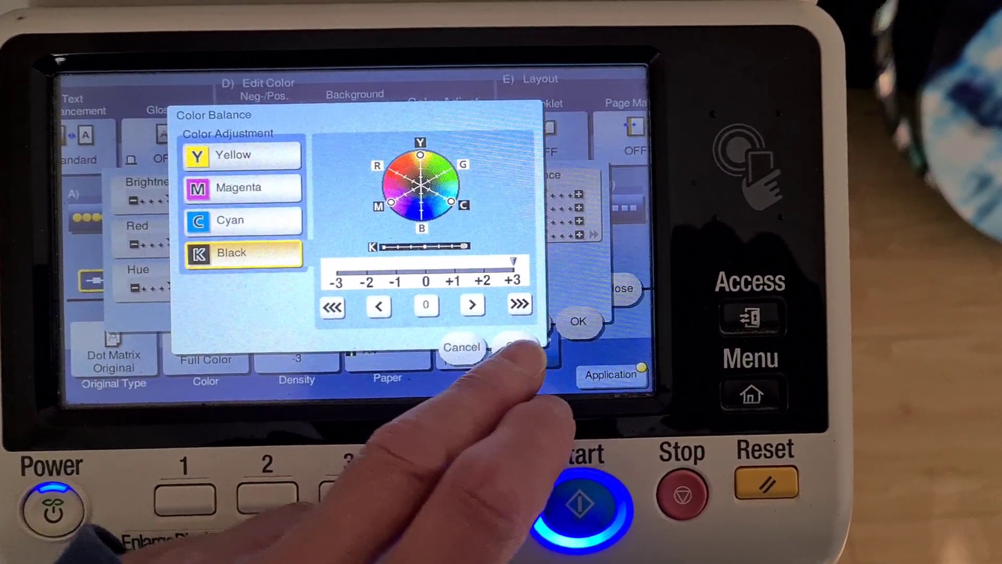
left_click(503, 346)
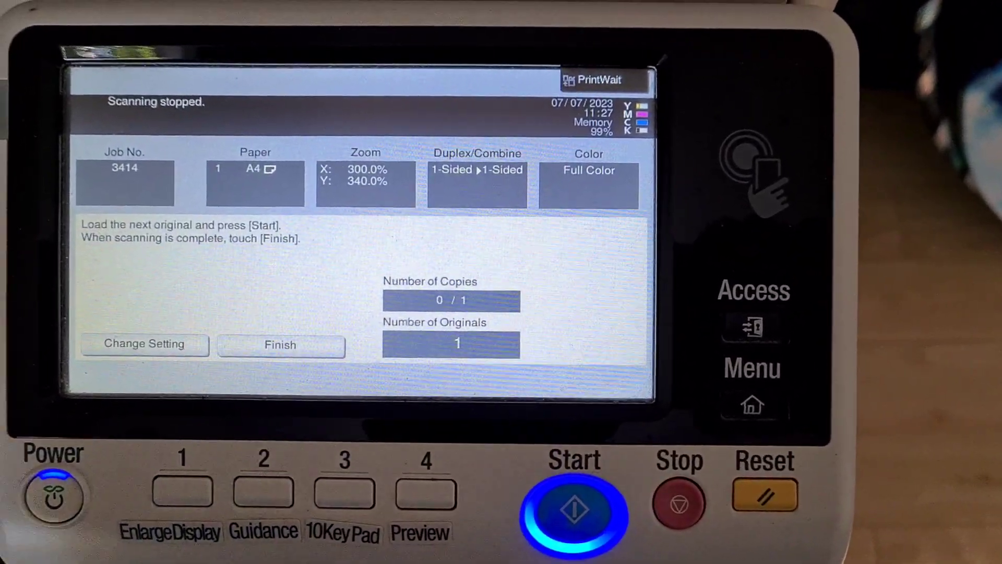
- Finish scanning the original for copy job 3414
left_click(258, 342)
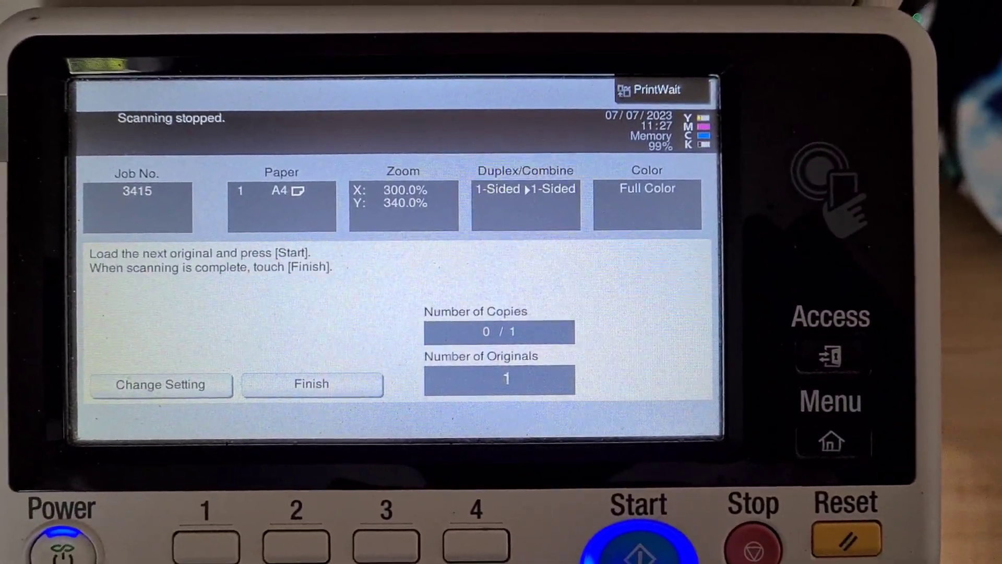
- Finish scanning and send copy job 3415 to print
left_click(282, 383)
left_click(586, 537)
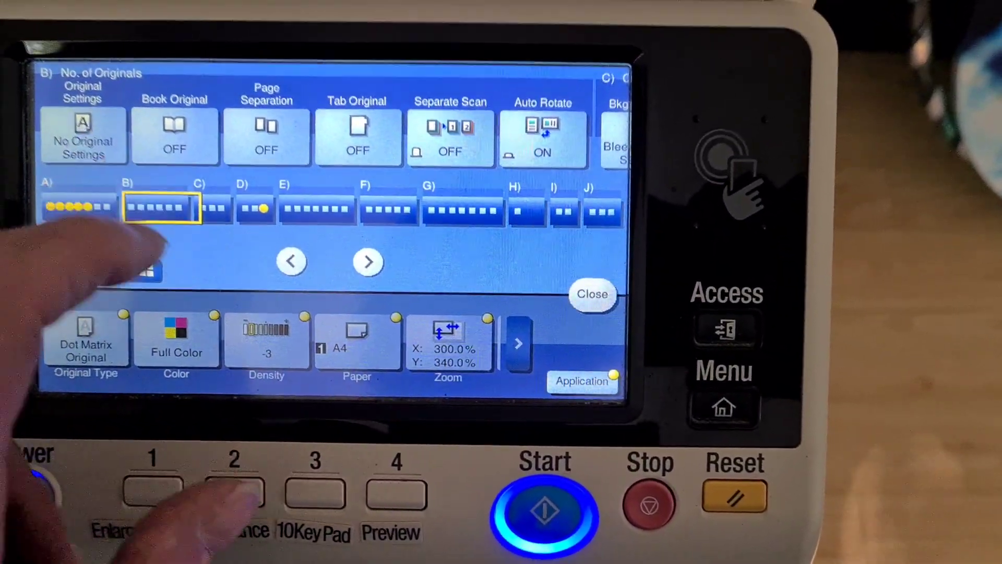
- Set the original size to metric A4
left_click(91, 152)
left_click(491, 234)
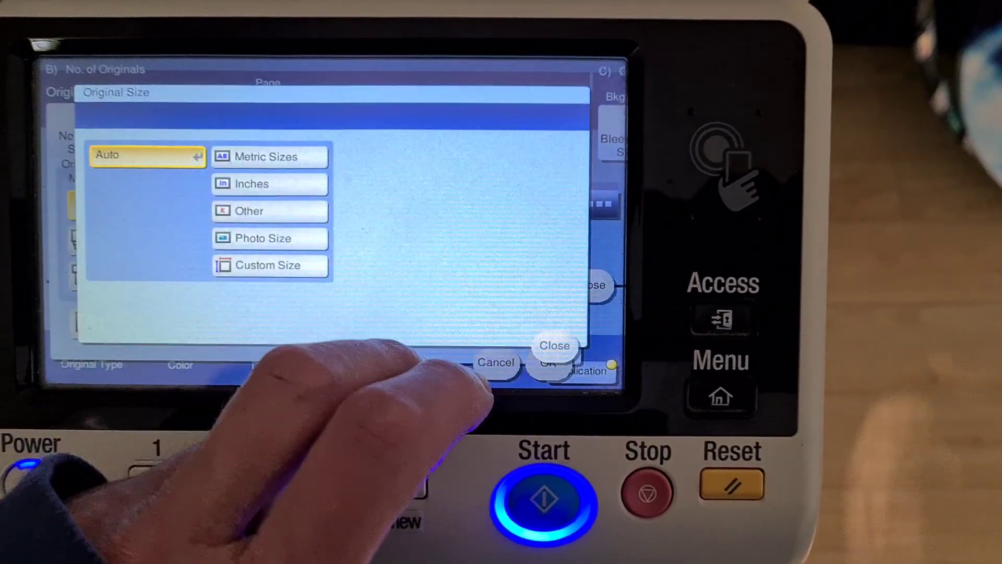
left_click(284, 163)
left_click(501, 207)
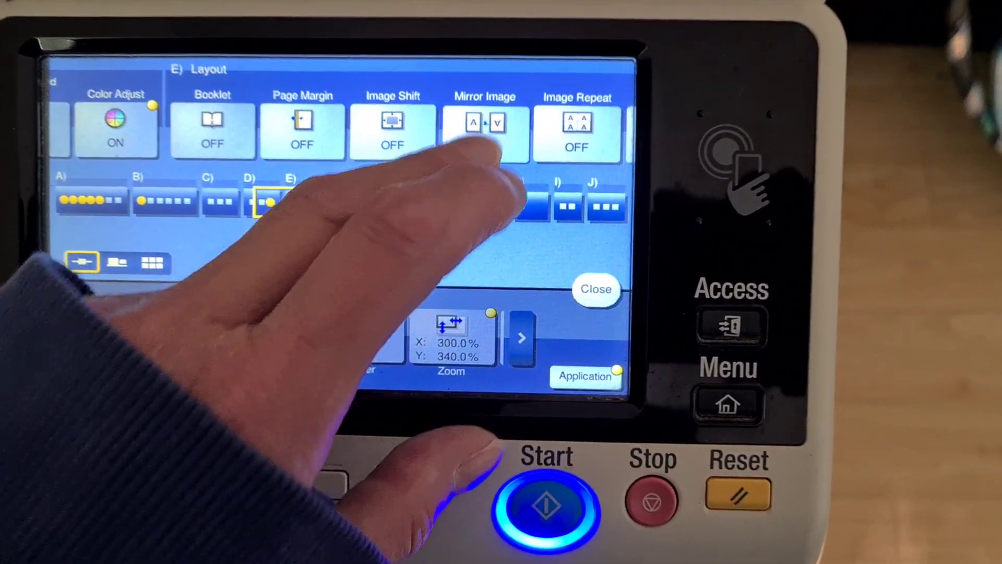
- Turn Mirror Image on and scan the original as job 3416
left_click(505, 126)
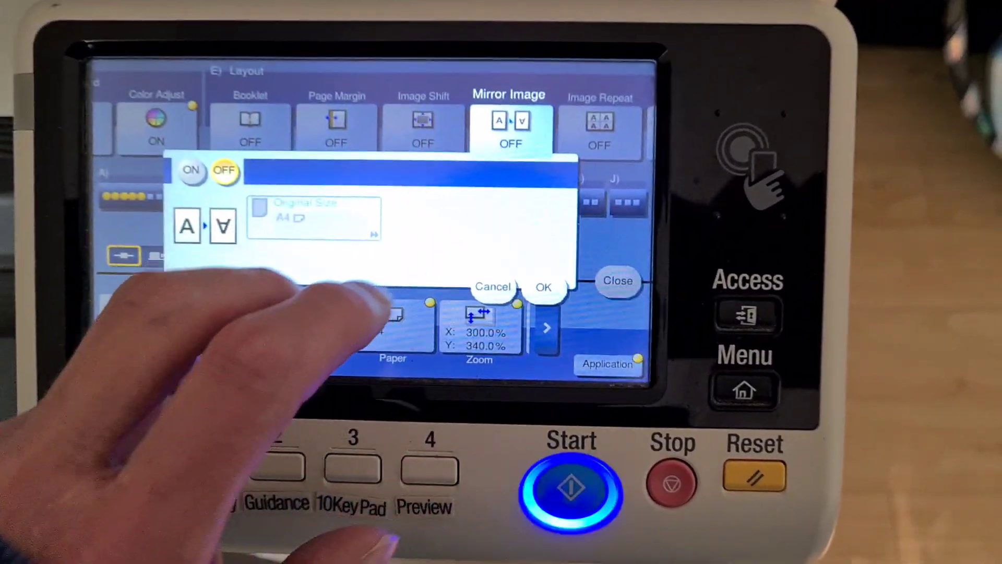
left_click(190, 170)
left_click(543, 287)
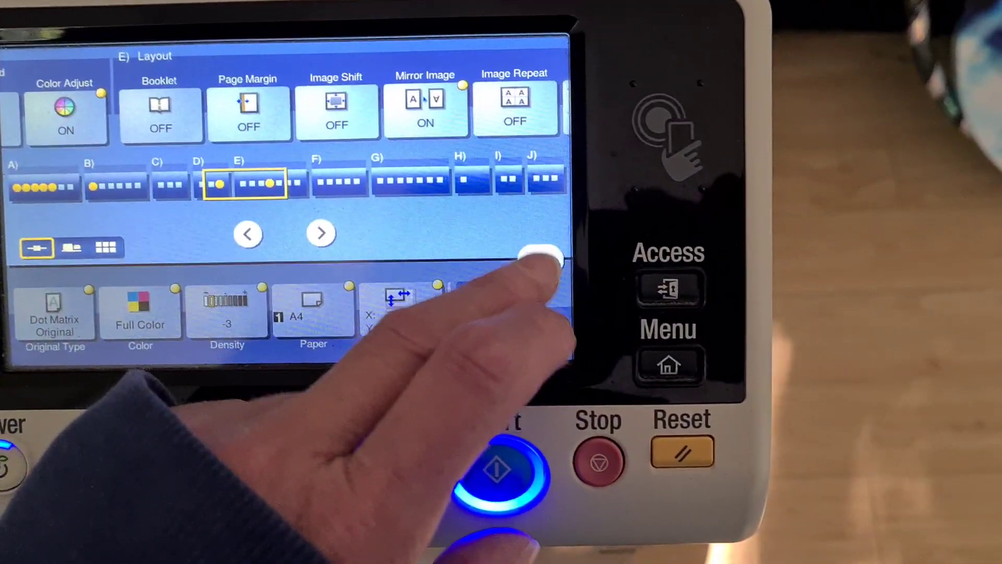
left_click(540, 262)
left_click(500, 469)
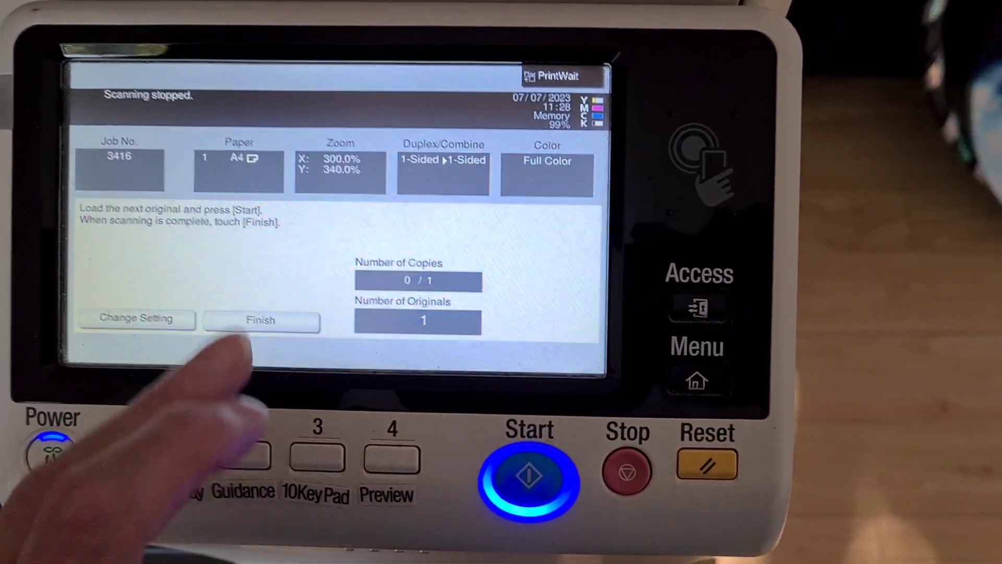
- Finish scanning job 3416 and print the mirrored copy
left_click(266, 320)
left_click(519, 470)
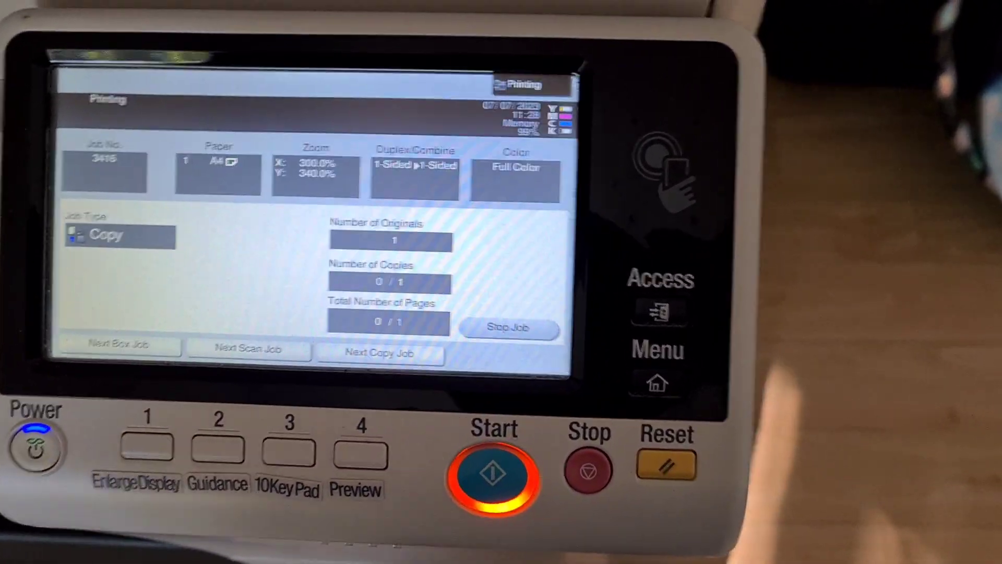